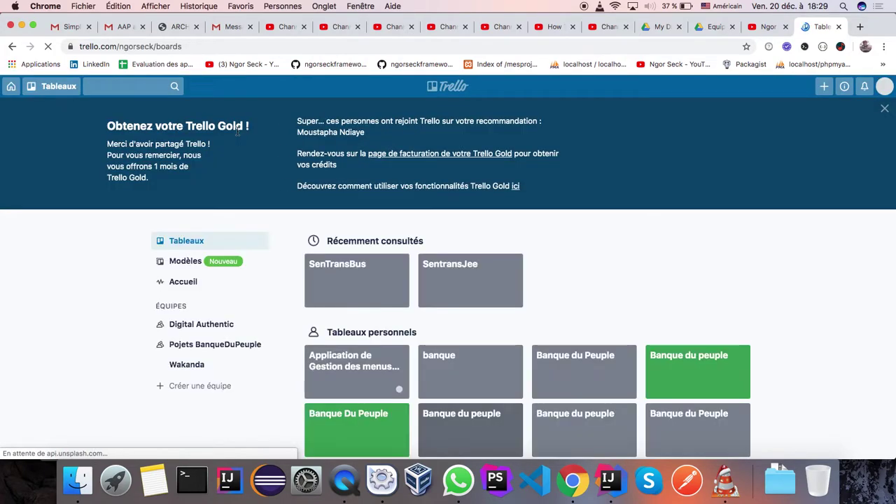
Bookmark the Trello boards page URL in Chrome's bookmarks bar
left_click(191, 43)
left_click_drag(105, 49, 196, 67)
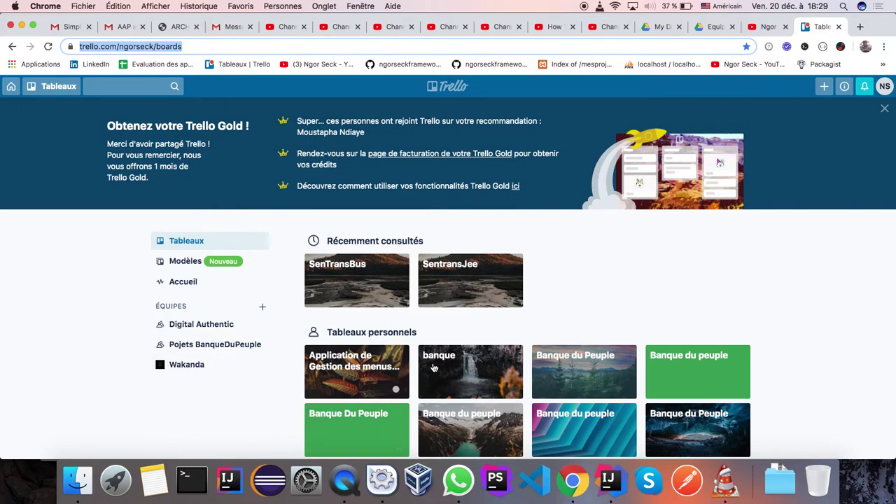
Browse the boards page and Tableaux drawer, then bring up the Créer menu
scroll(434, 368, "down", 4)
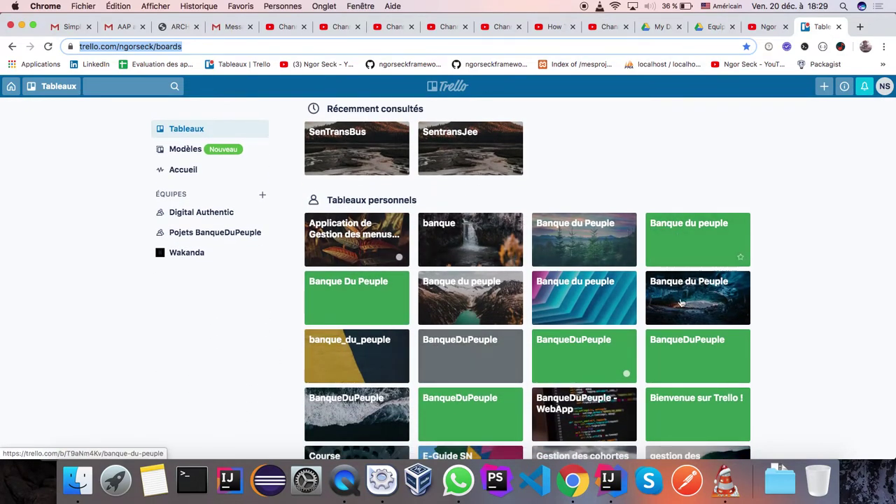
scroll(514, 289, "down", 7)
scroll(514, 288, "down", 7)
scroll(513, 288, "up", 13)
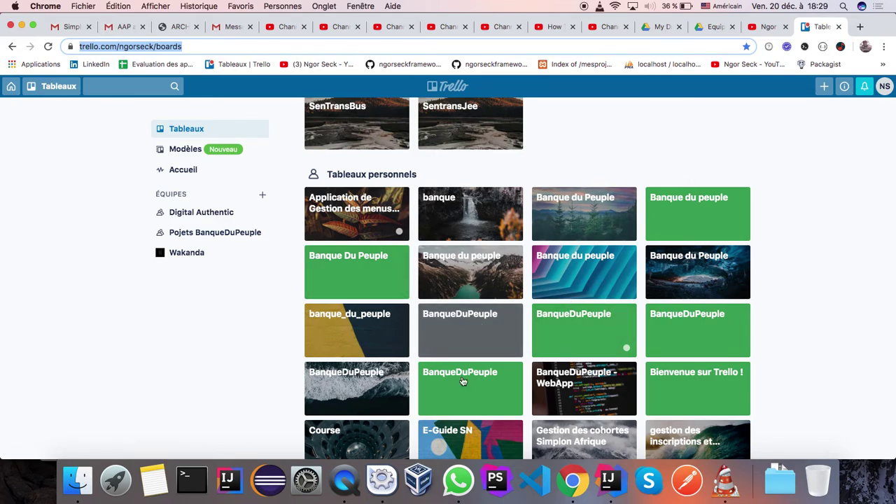
scroll(382, 319, "up", 1)
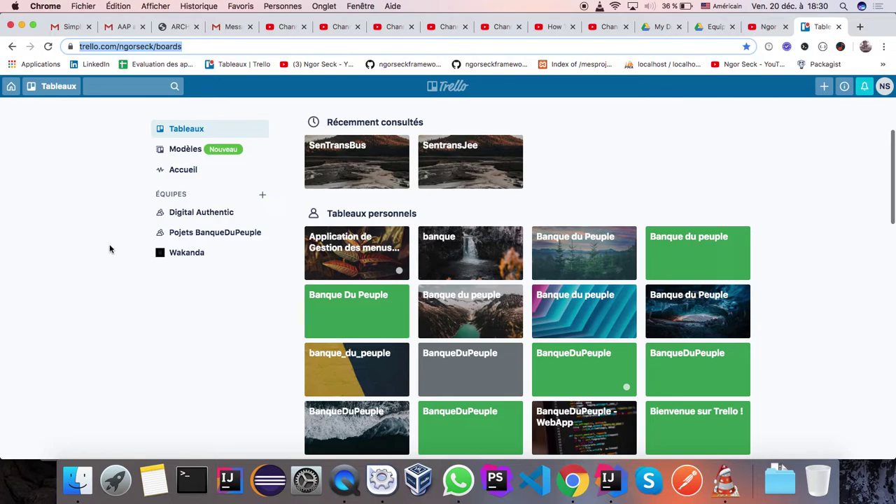
left_click(49, 91)
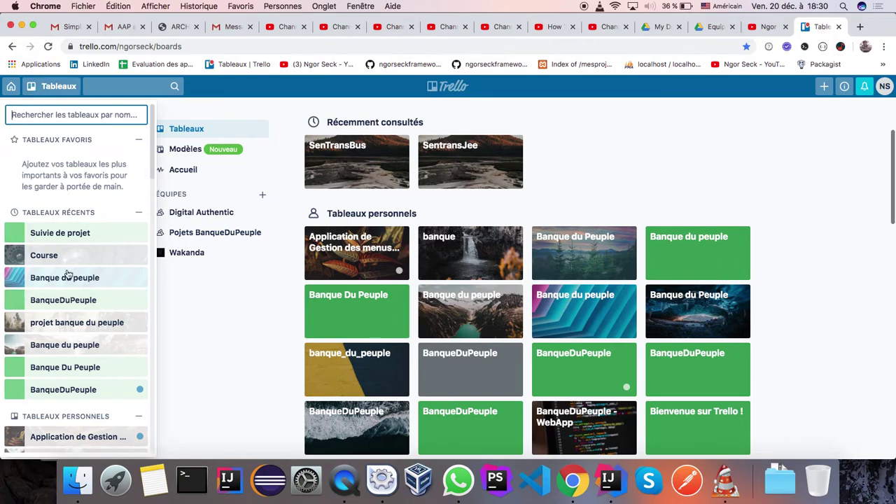
scroll(72, 308, "down", 10)
scroll(72, 304, "down", 10)
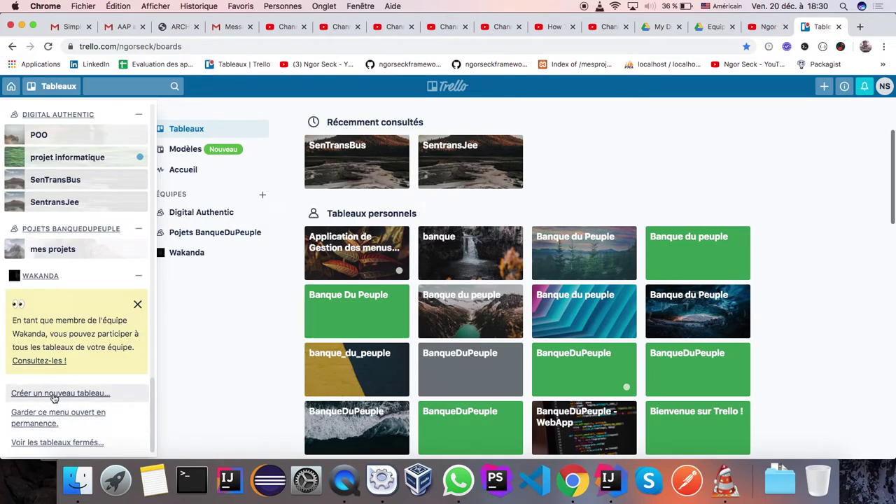
left_click(813, 149)
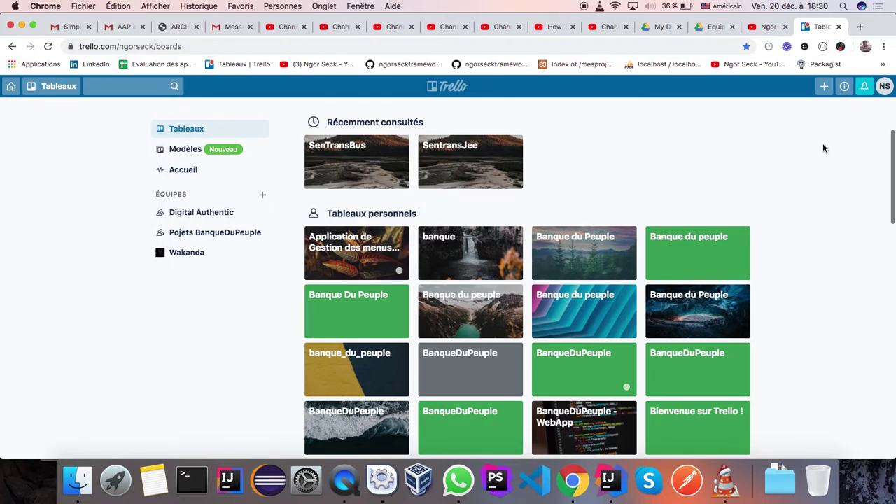
left_click(825, 87)
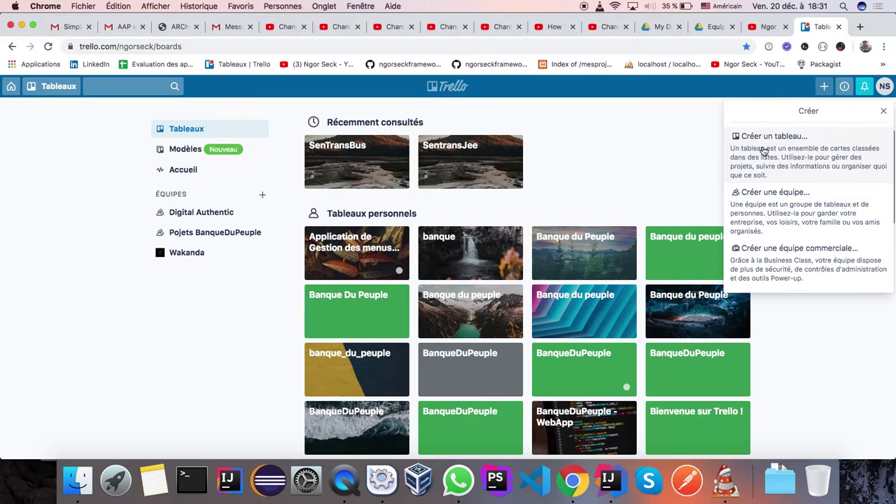
Create a new board titled 'Gestion de Stock Miage2' from the Tableaux drawer
left_click(98, 203)
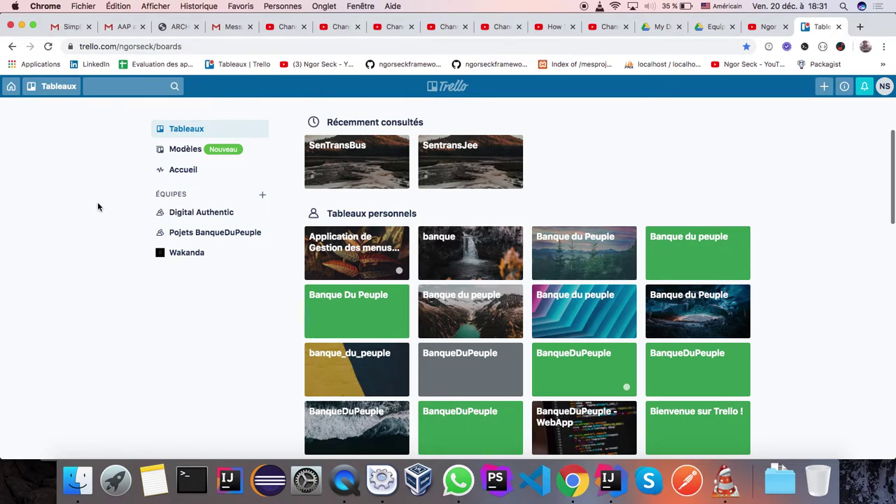
left_click(51, 90)
scroll(97, 387, "down", 10)
scroll(97, 387, "down", 5)
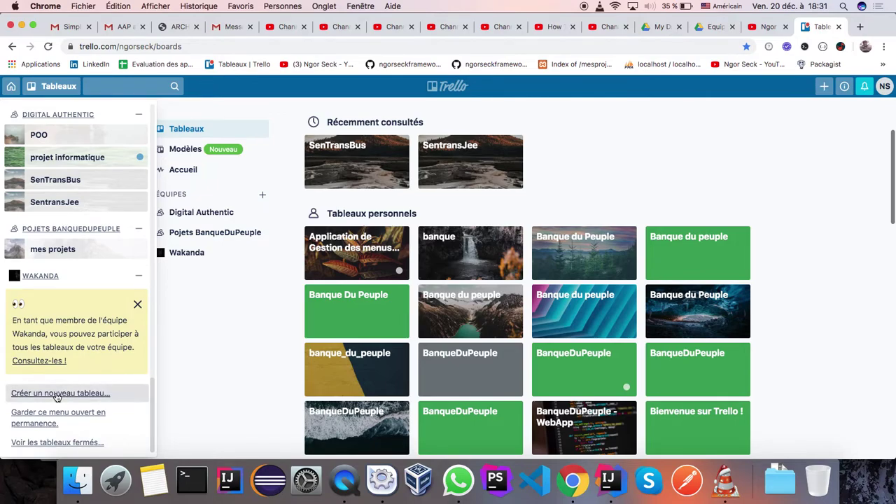
left_click(57, 395)
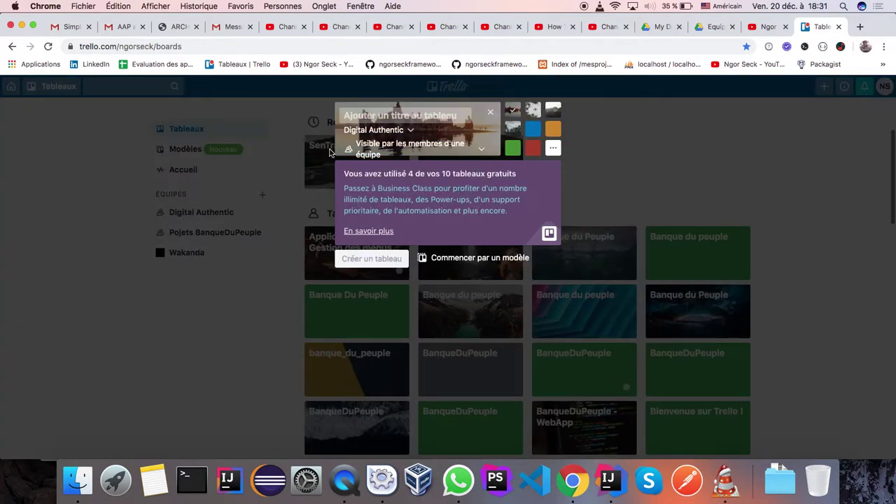
type("Ge")
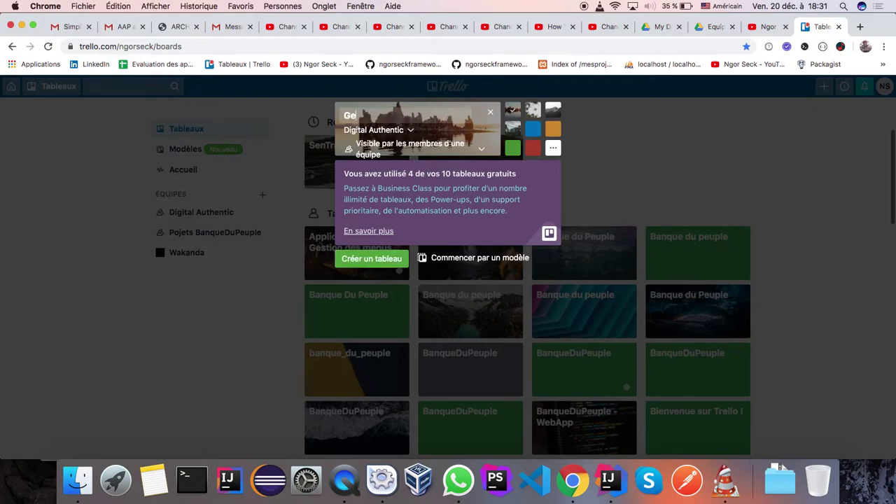
type("stion de Stock Miage2")
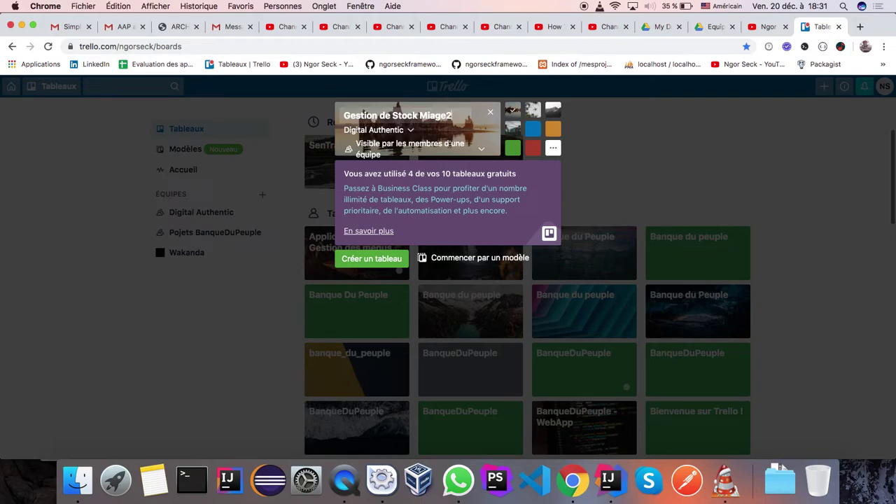
left_click(369, 260)
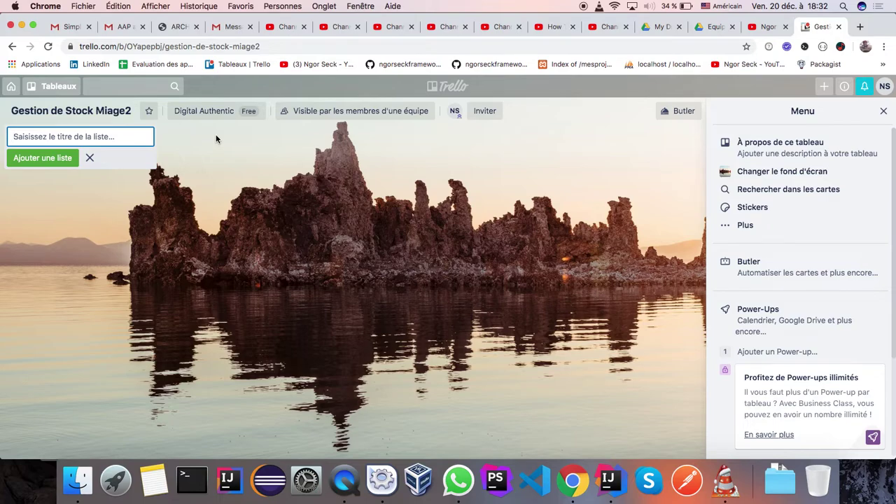
Add the lists 'Production baklog' and 'A faire' to the board
type("Productio")
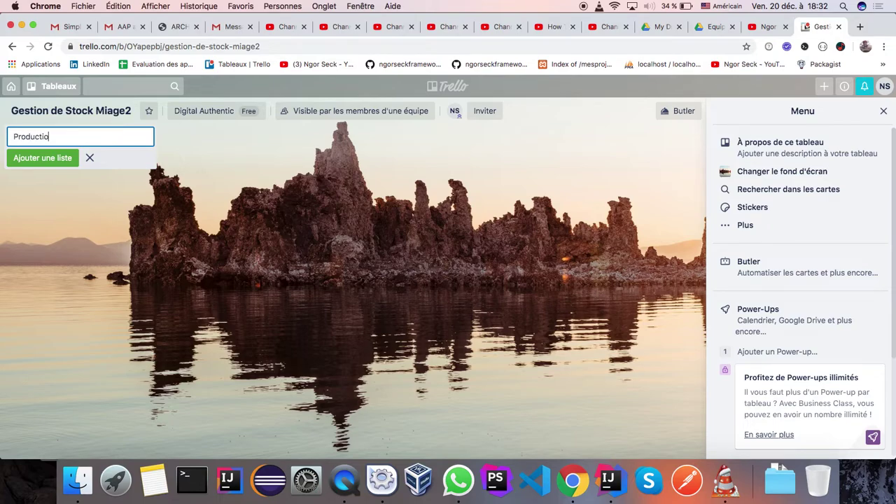
type("n baklog")
left_click(42, 160)
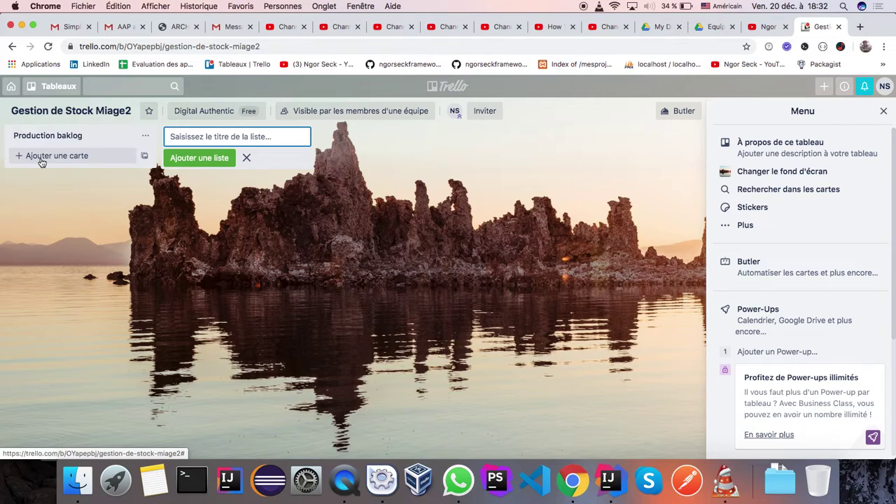
type("A faire")
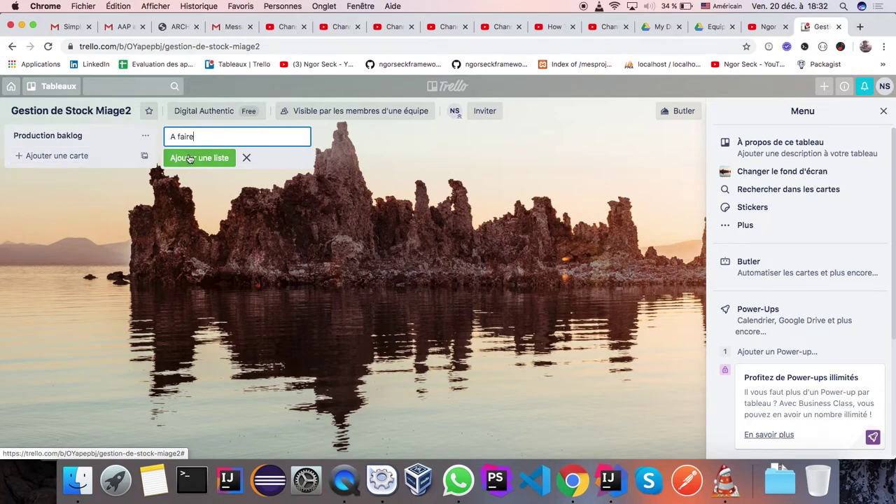
left_click(198, 159)
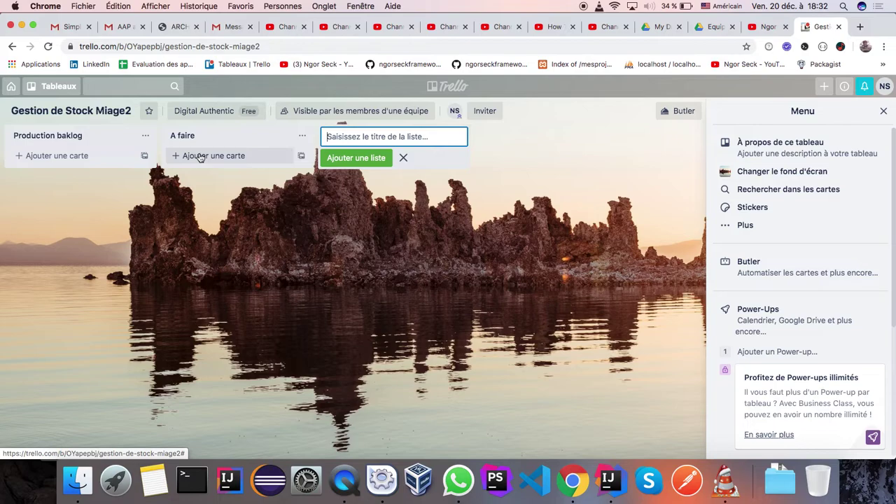
Add lists 'En cours', 'Termine' and 'Tester', and draft 'Valider' as the next title
type("En cours")
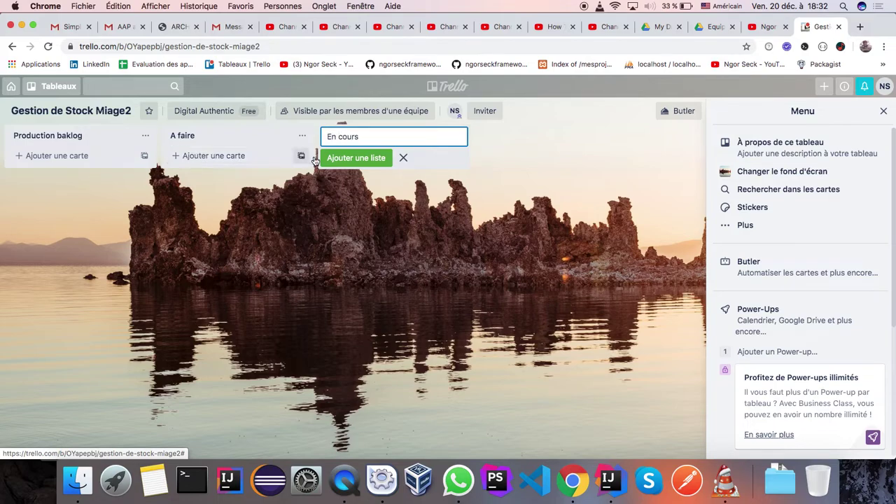
left_click(352, 158)
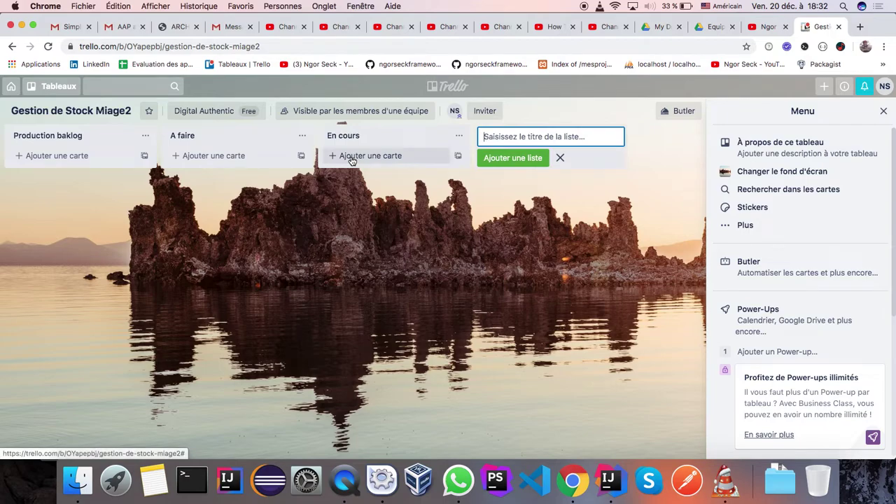
type("Termine")
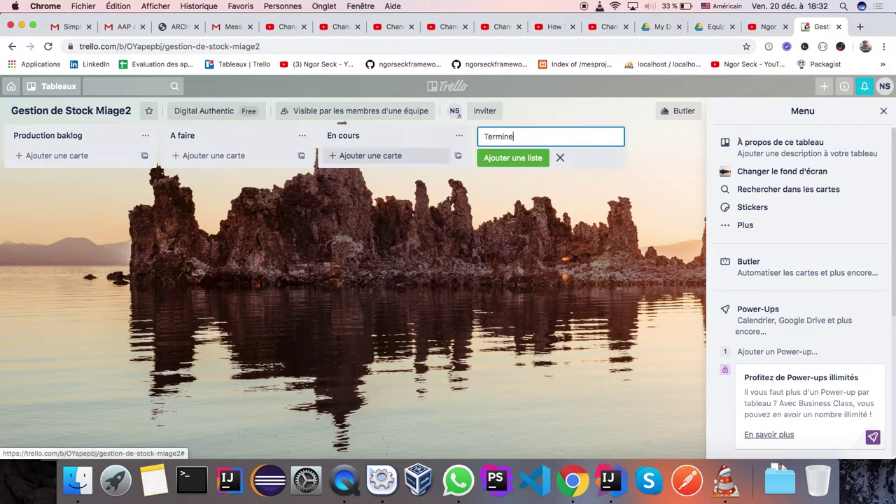
left_click(502, 159)
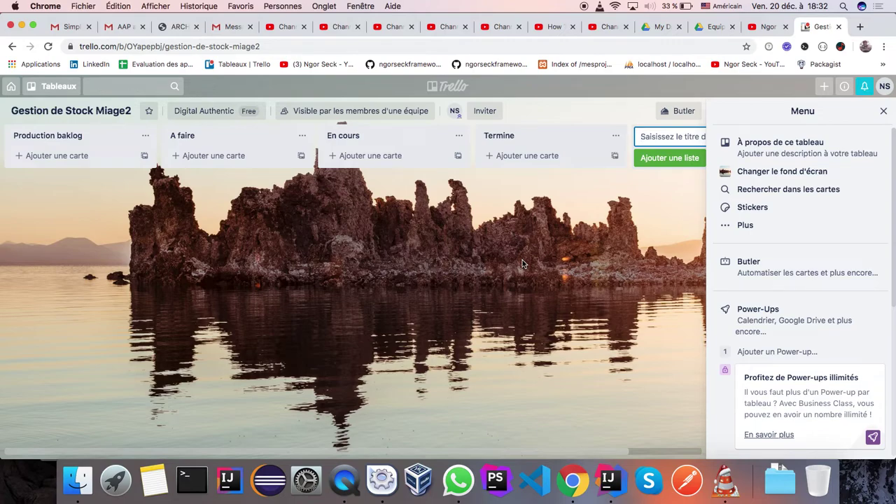
type("Tester")
left_click(666, 158)
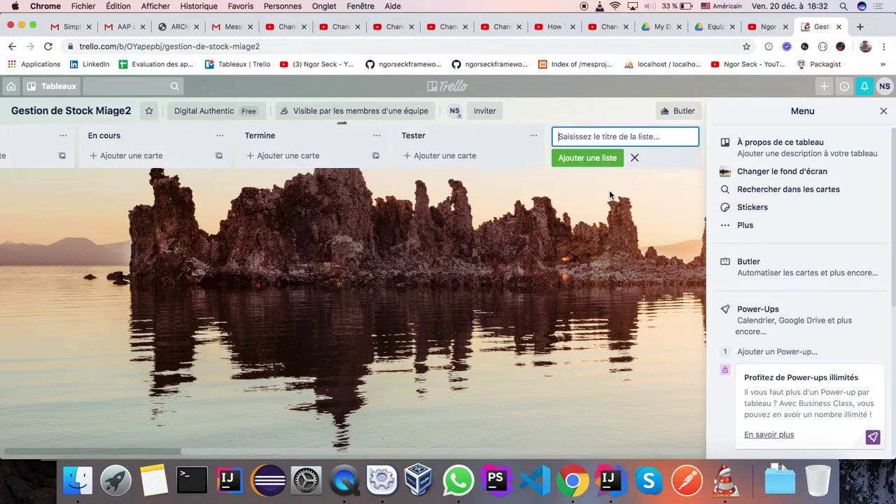
type("Valider")
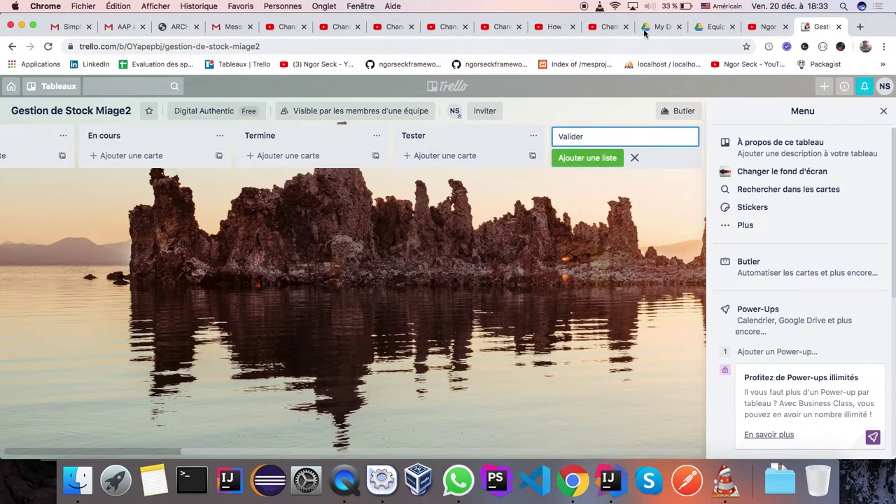
Switch the keyboard to French and add the list as 'Validé'
left_click(722, 7)
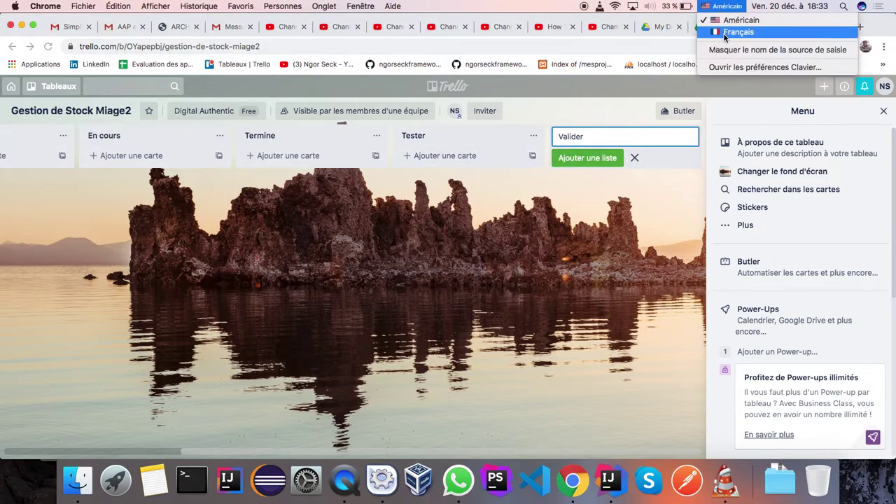
left_click(734, 31)
key("BackSpace")
key("BackSpace")
type("é")
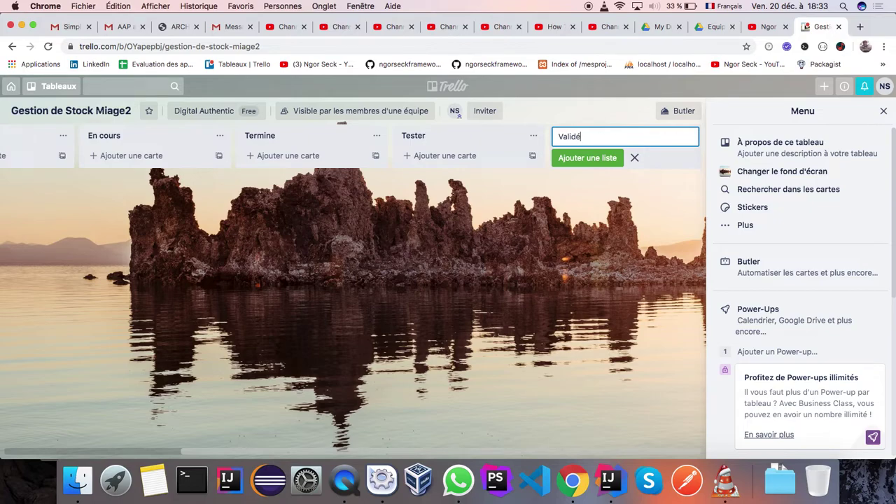
left_click(584, 159)
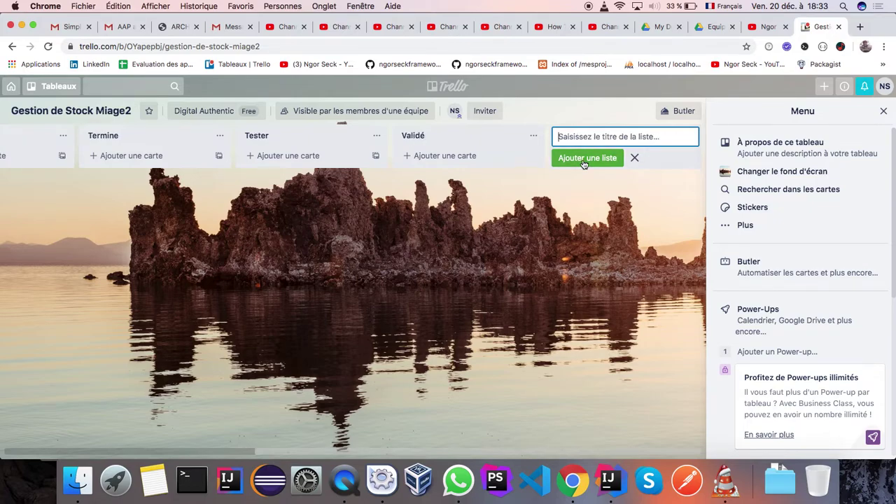
Rename the Tester list to 'Testé' and Termine to 'Terminé'
left_click(451, 137)
left_click(452, 136)
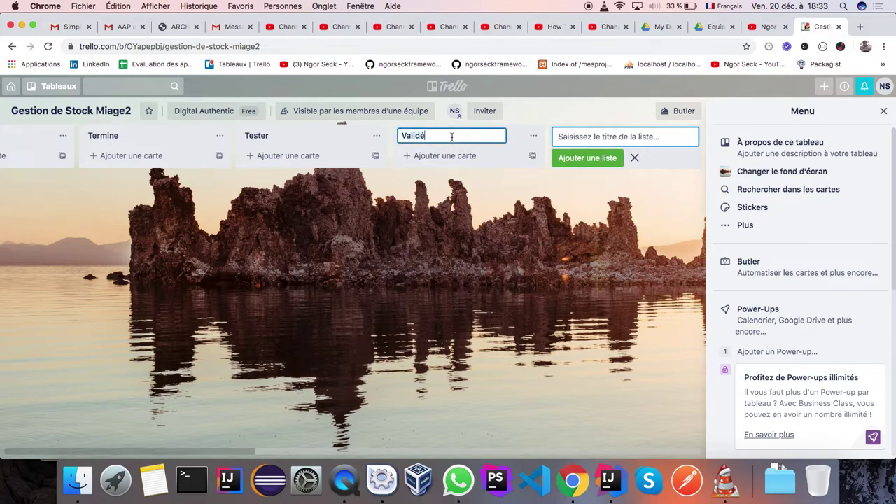
left_click(276, 136)
left_click(277, 135)
key("BackSpace")
key("BackSpace")
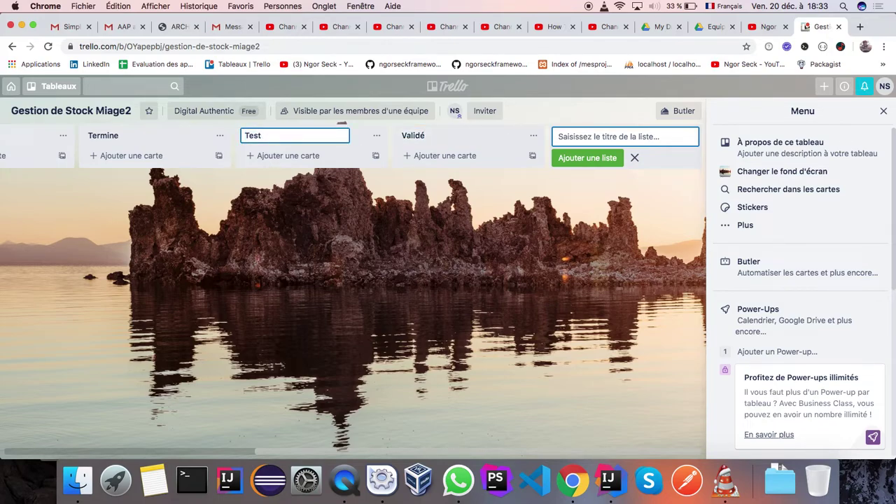
type("é")
left_click(139, 140)
left_click(125, 135)
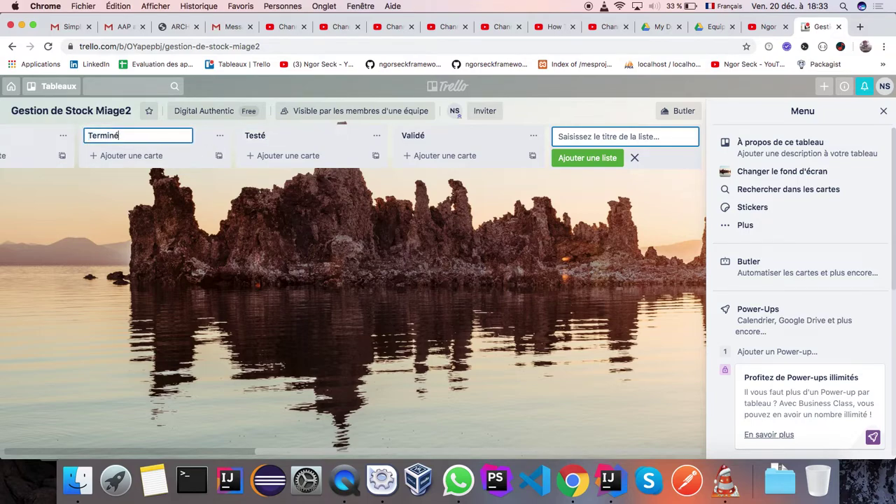
left_click(393, 224)
scroll(402, 226, "left", 10)
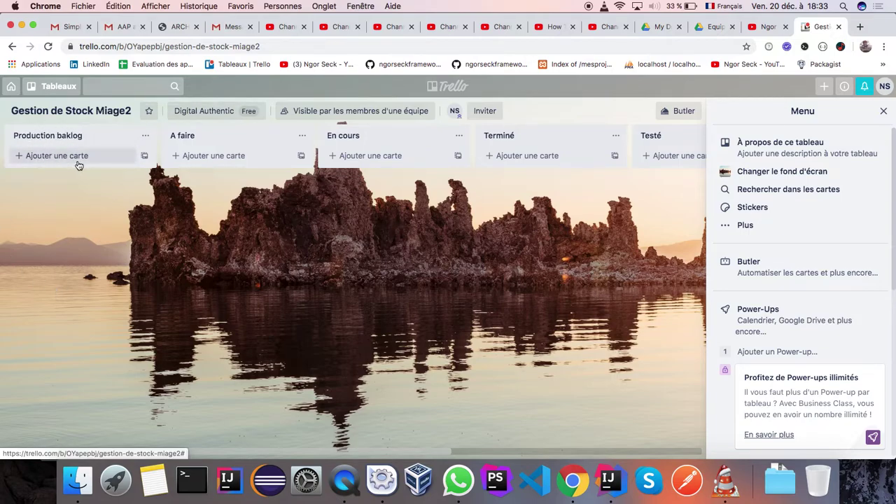
Zoom the page to 150%, close the board's side menu and narrow the window
left_click(884, 47)
left_click(847, 168)
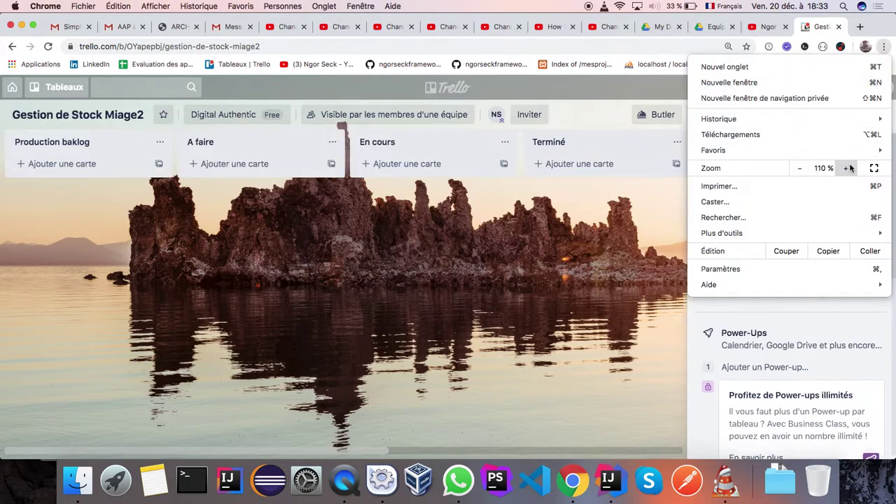
left_click(848, 169)
left_click(847, 168)
left_click(473, 328)
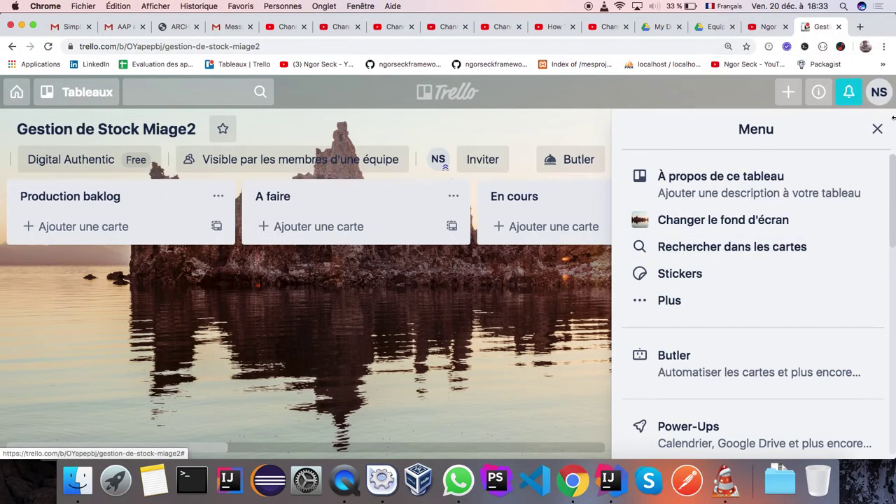
left_click(876, 128)
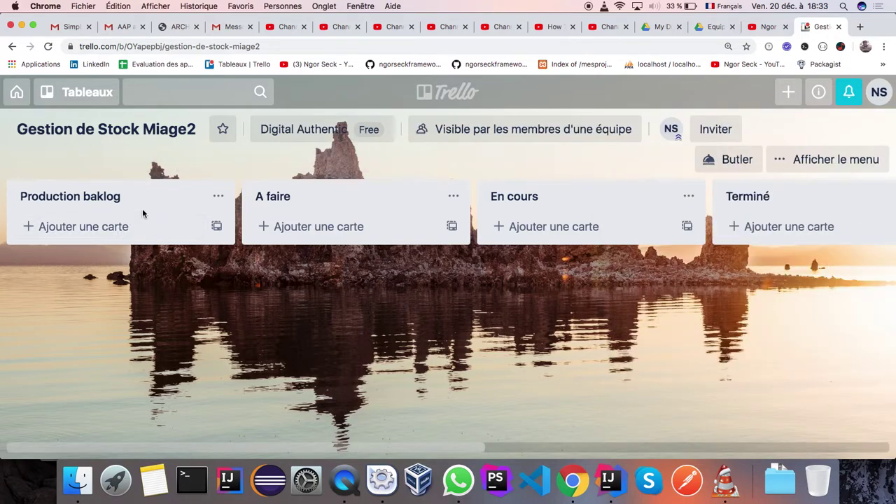
left_click_drag(2, 105, 37, 105)
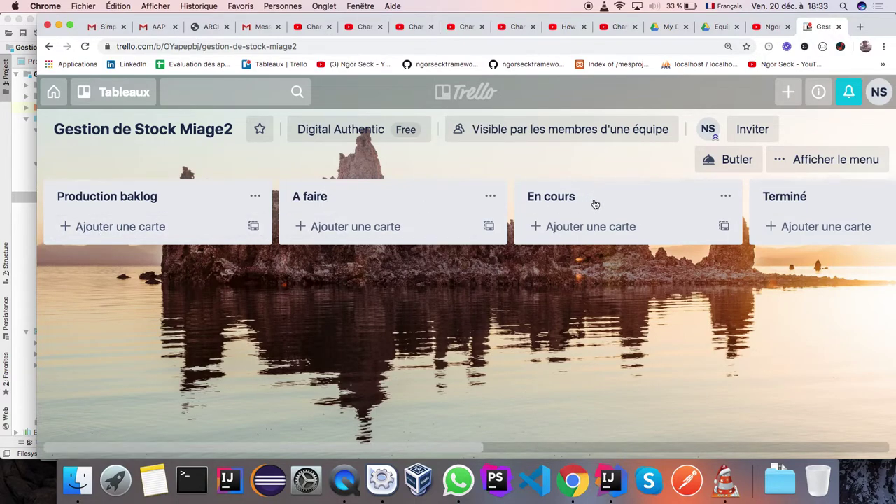
scroll(812, 203, "right", 5)
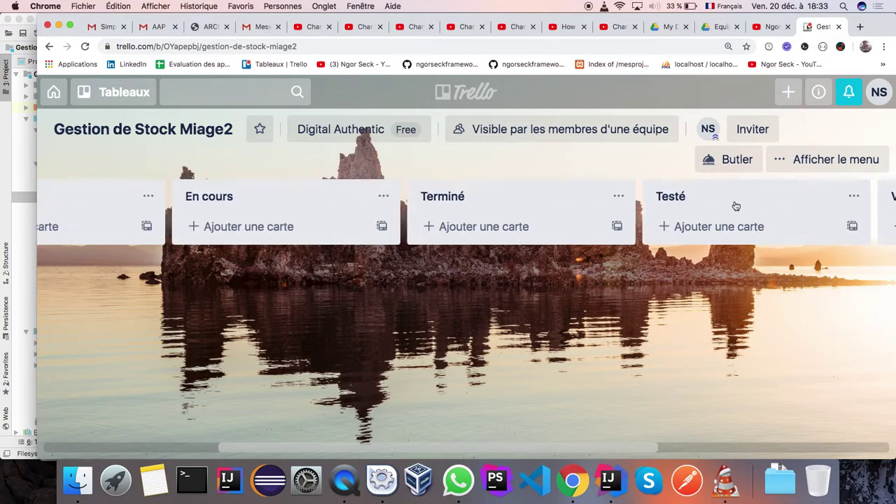
Add the card 'Gestion stock de produit' to the Production baklog list
scroll(705, 203, "right", 7)
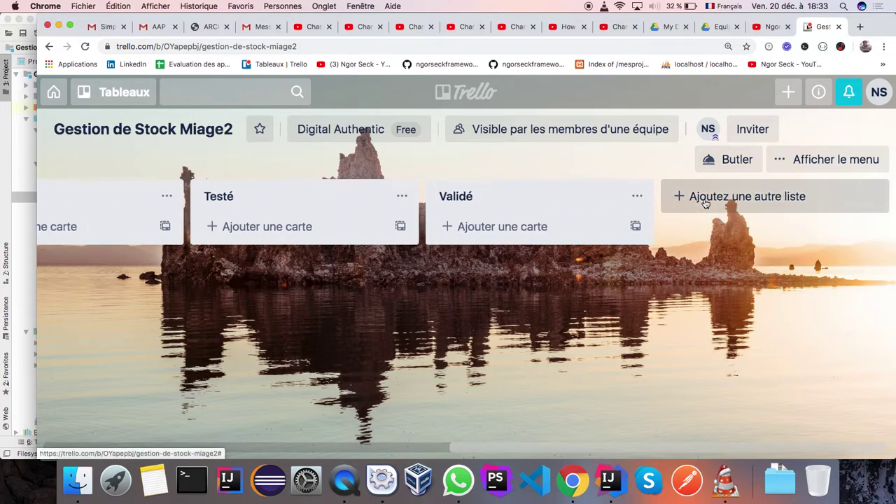
scroll(704, 202, "left", 12)
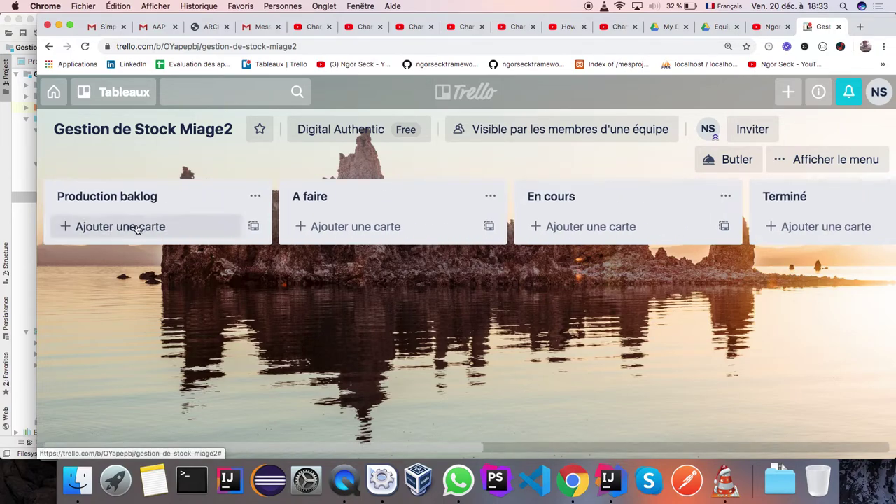
left_click(132, 227)
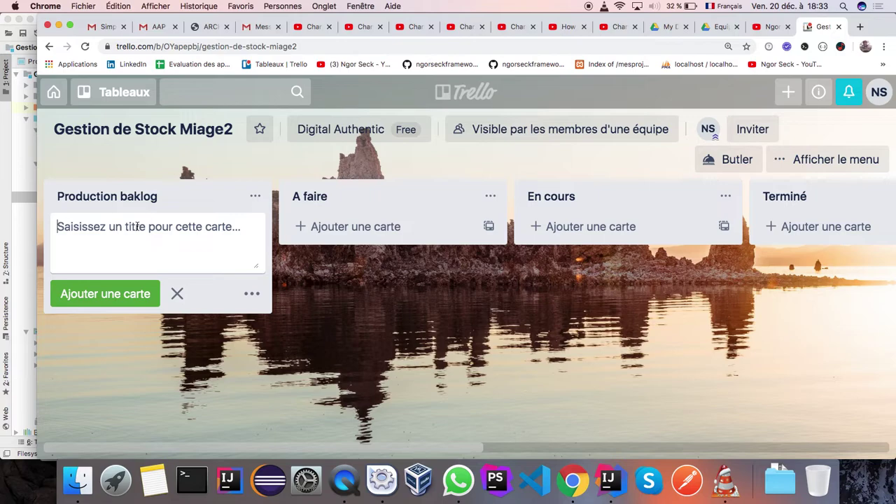
type("Gestion stock de produit")
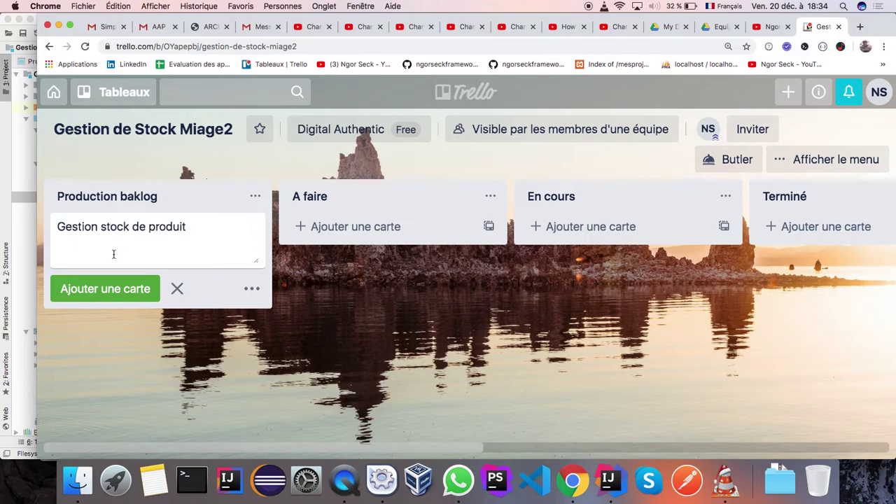
left_click(99, 296)
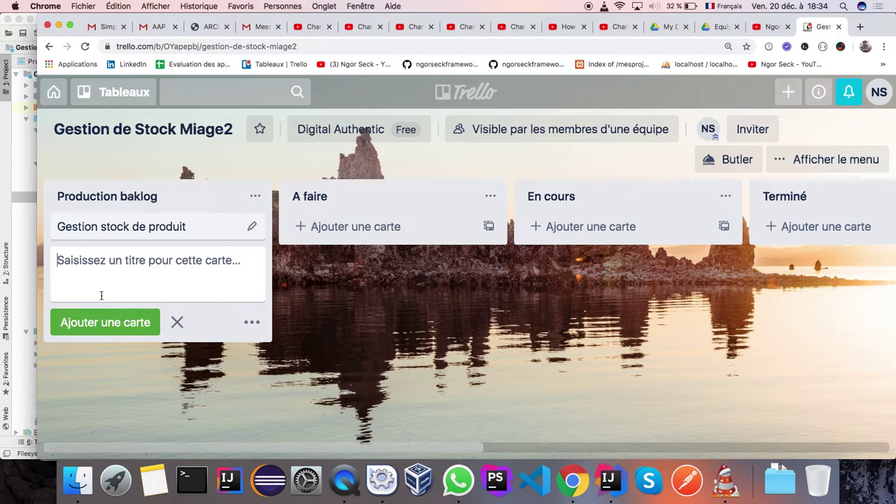
Add cards 'Gestion des utilisateurs' (fixing a typo) and 'Gestion des lieux de stockage'
type("Gestion")
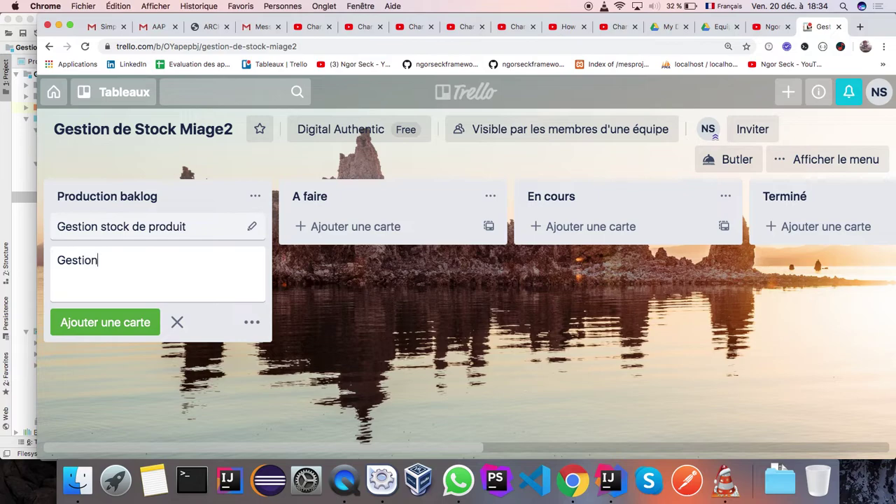
type(" des utilisqteurs")
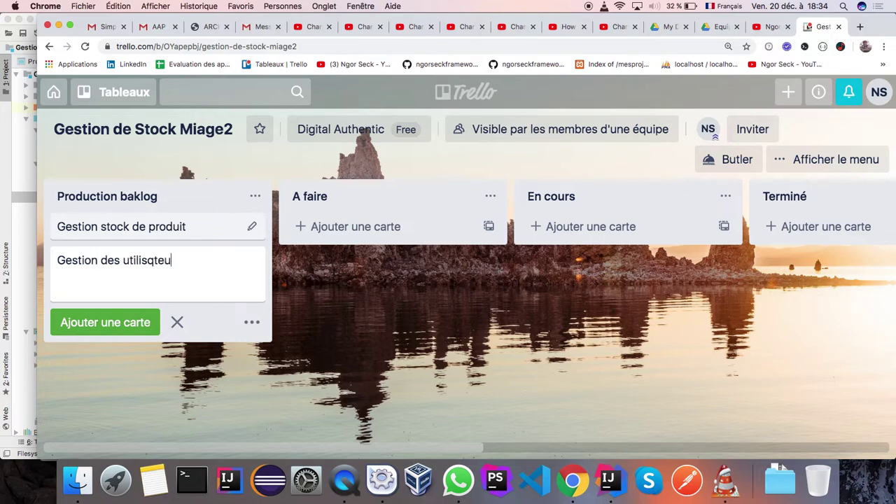
left_click(153, 260)
key("BackSpace")
type("a")
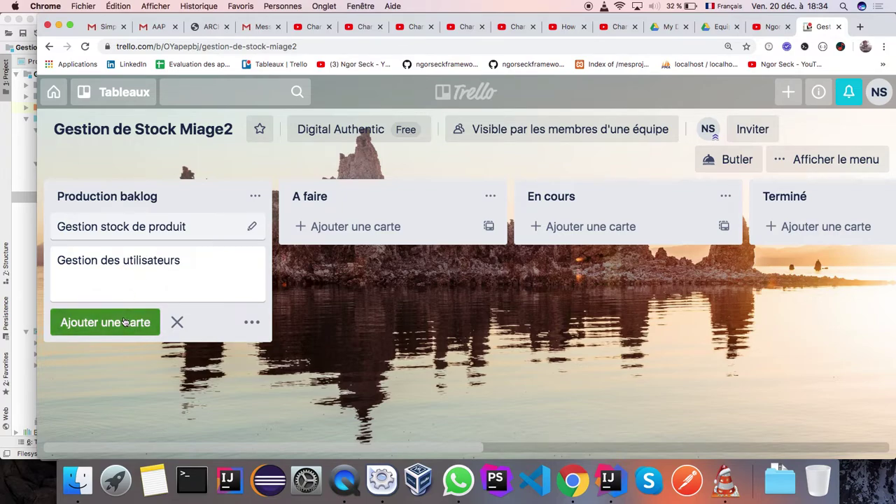
left_click(126, 320)
type("G")
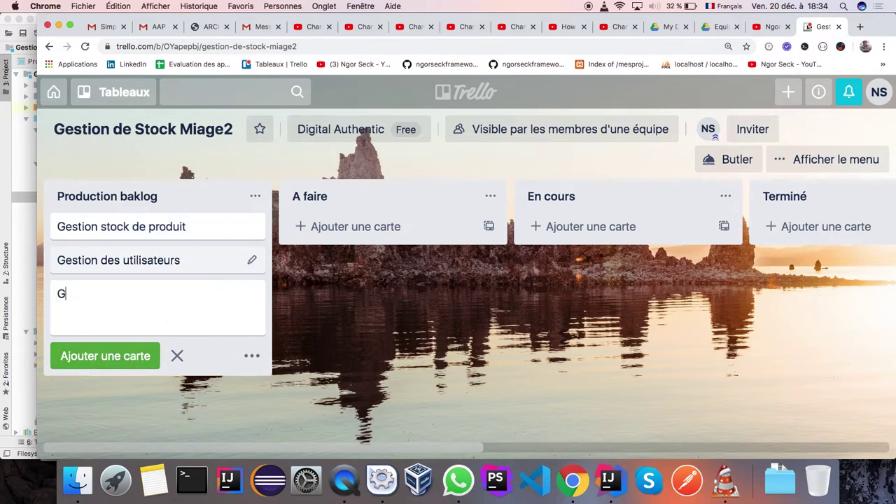
type("estion des lieux")
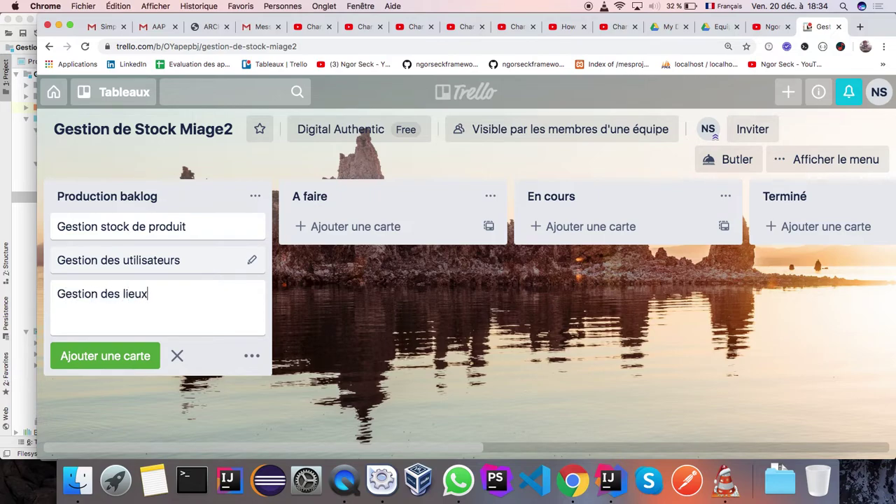
type(" de stockage")
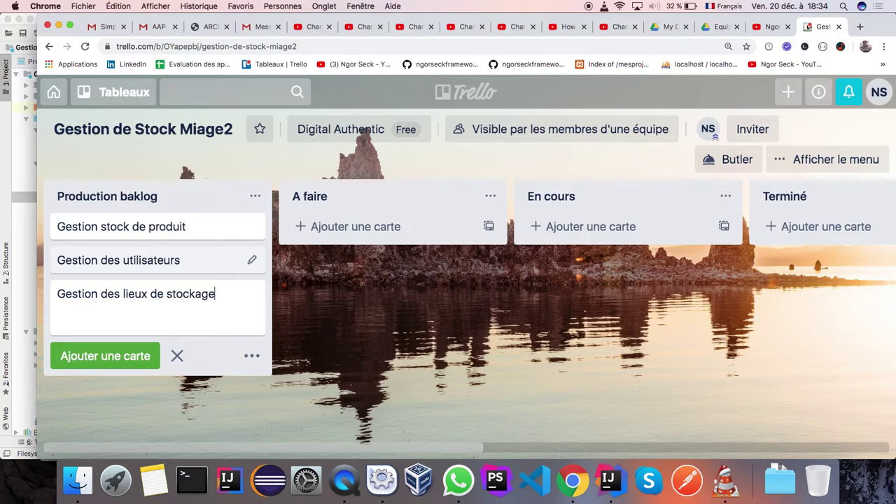
left_click(109, 361)
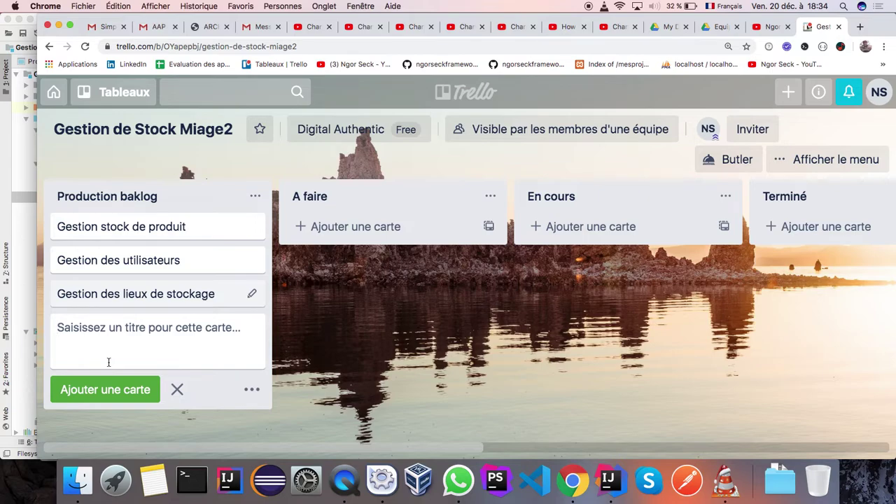
Copy the 'Gestion stock de produit' title and paste it as a new card in A faire
left_click(188, 226)
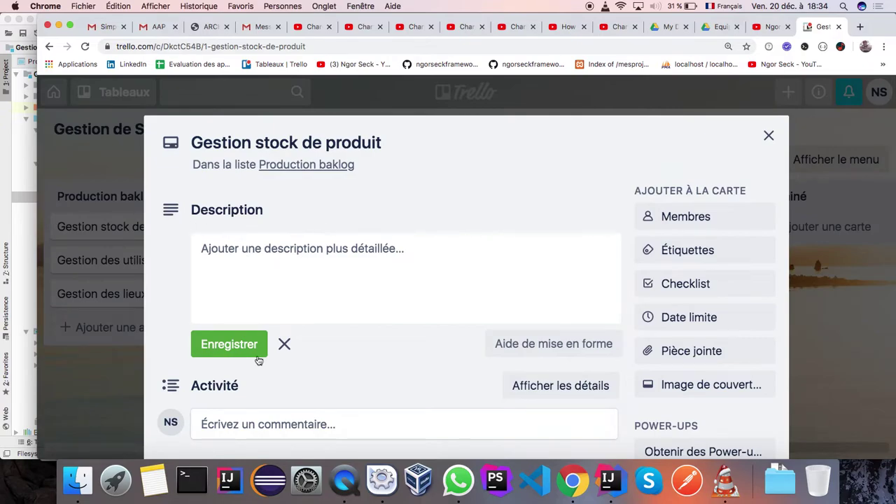
left_click(768, 135)
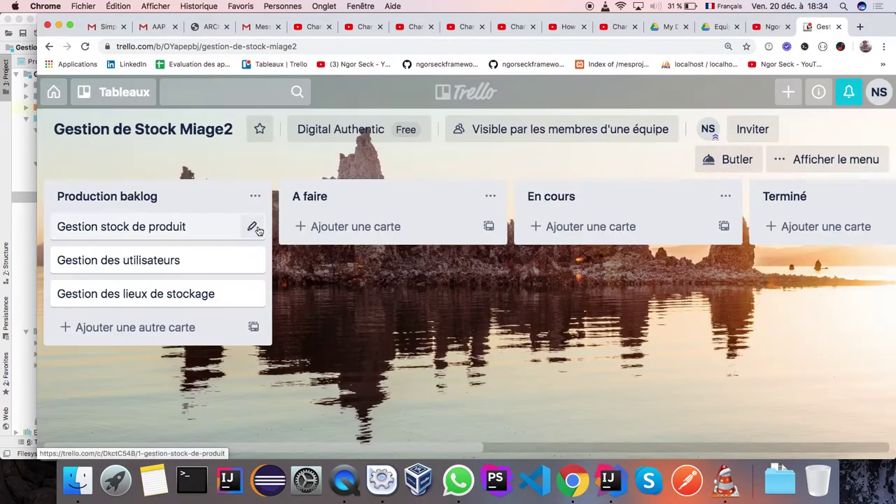
left_click(255, 227)
left_click_drag(190, 227, 44, 227)
key("super+c")
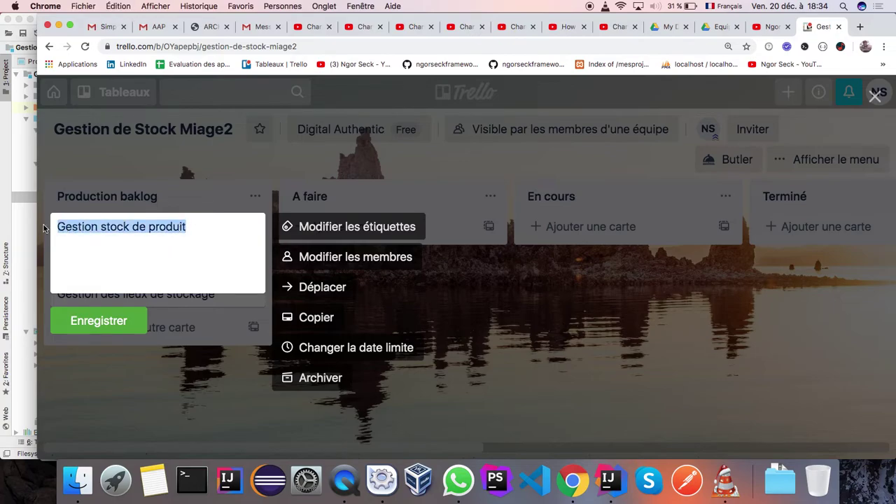
left_click(541, 254)
left_click(366, 227)
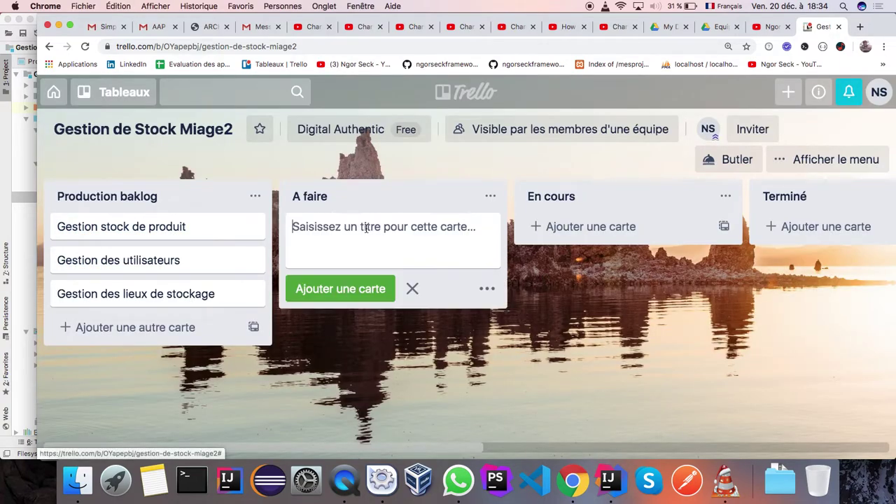
key("super+v")
left_click(347, 287)
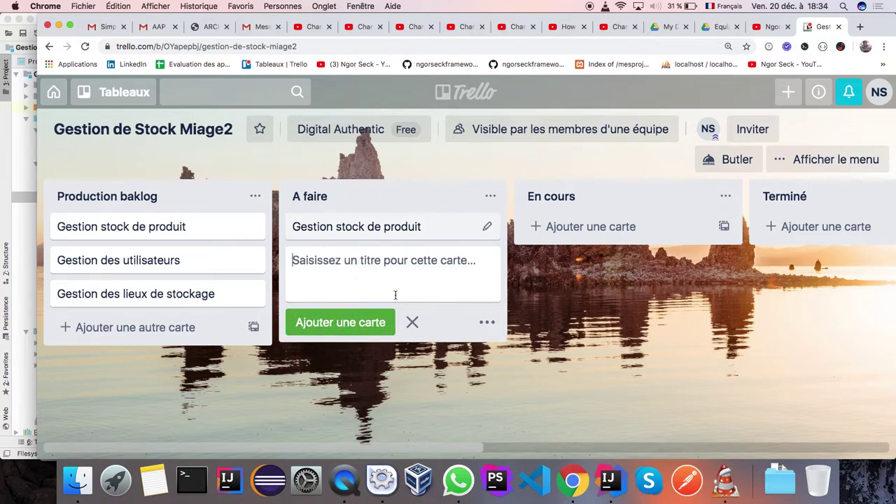
left_click(620, 283)
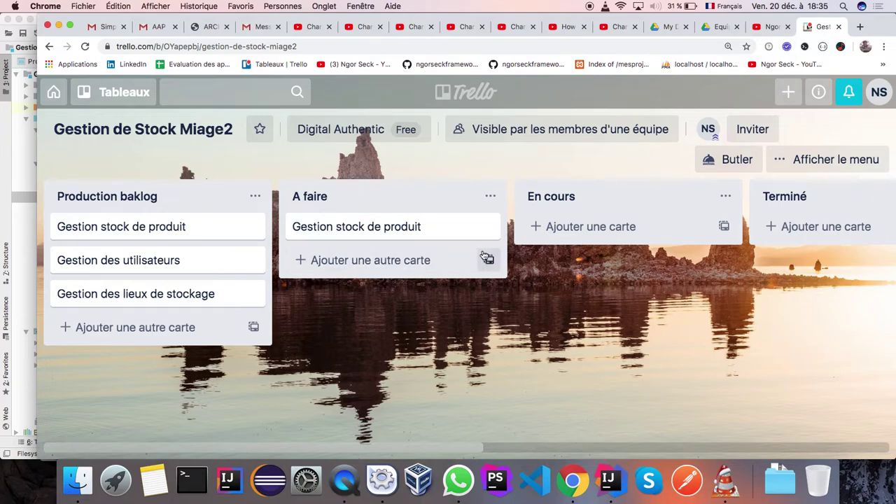
Give the Gestion stock de produit card in A faire the orange label and save
left_click(489, 225)
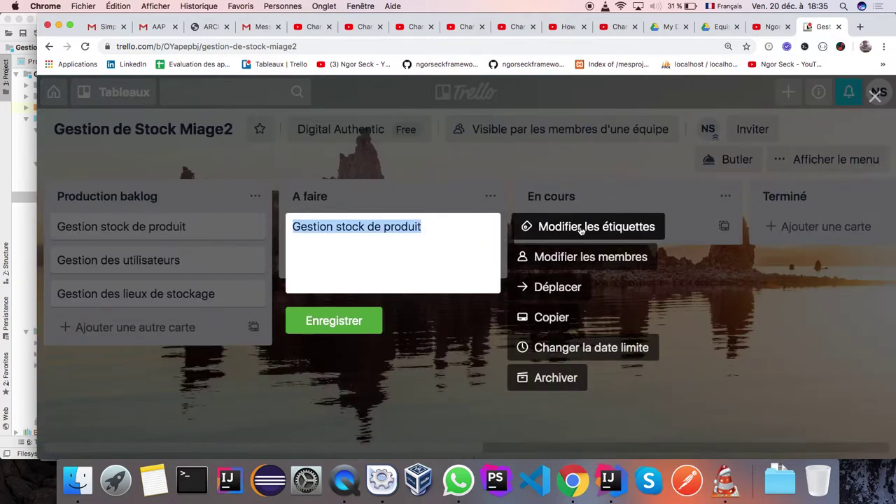
left_click(580, 228)
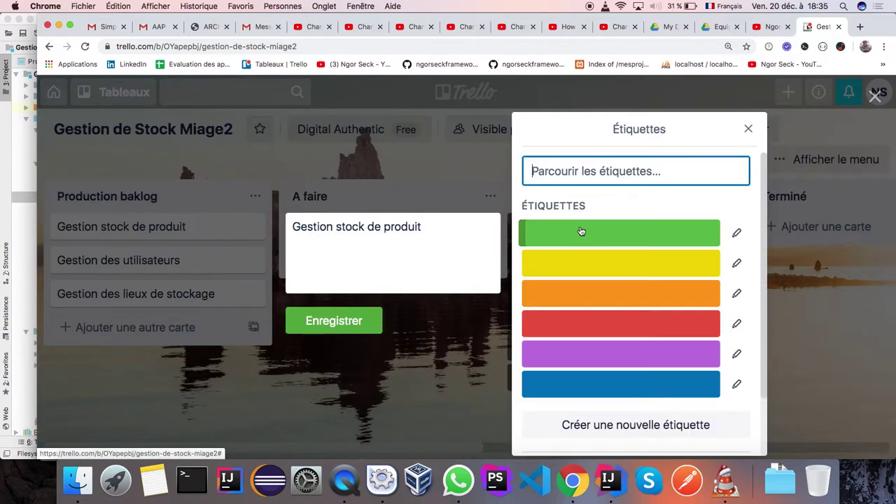
left_click(575, 297)
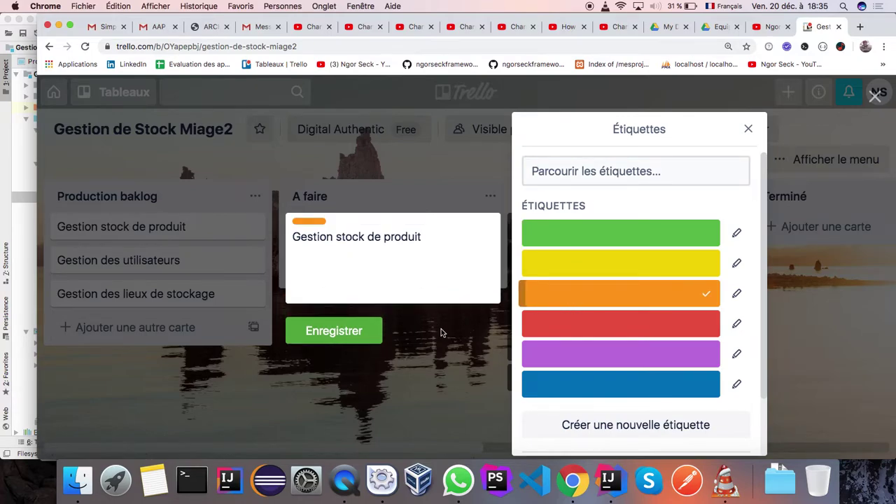
left_click(353, 331)
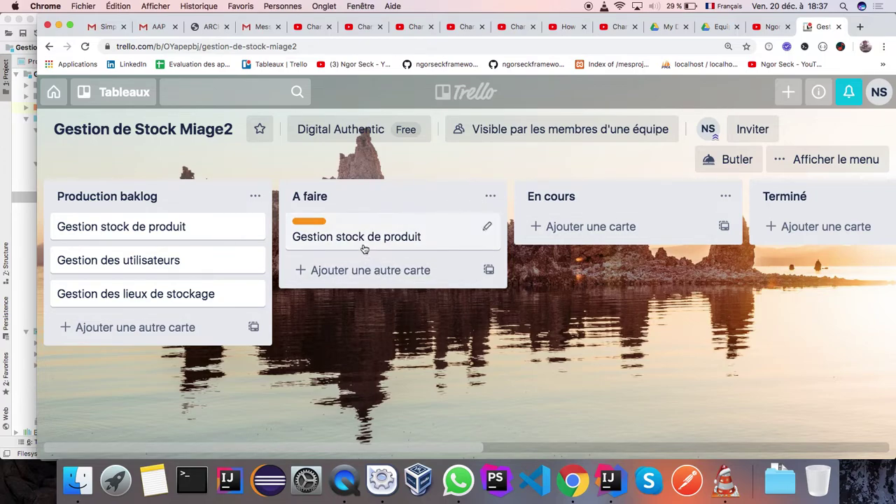
Move the orange-labelled card from A faire to En cours, then open the board invitation dialog
left_click_drag(361, 242, 582, 243)
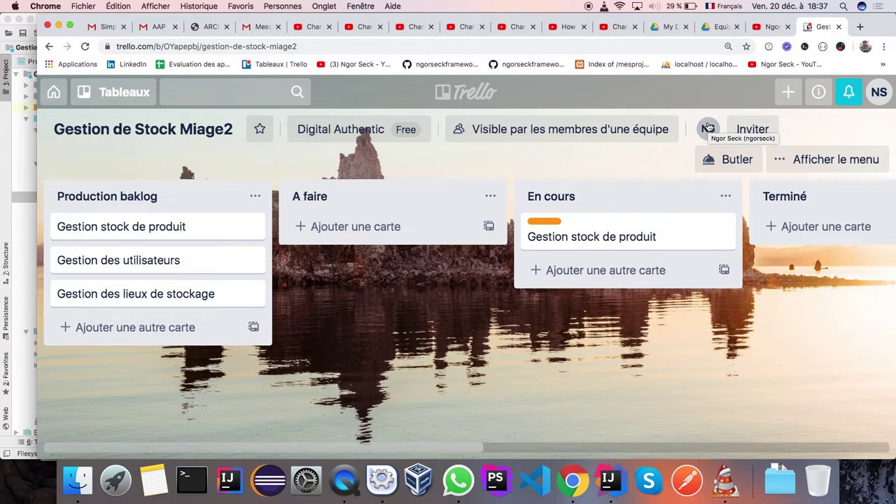
left_click(750, 131)
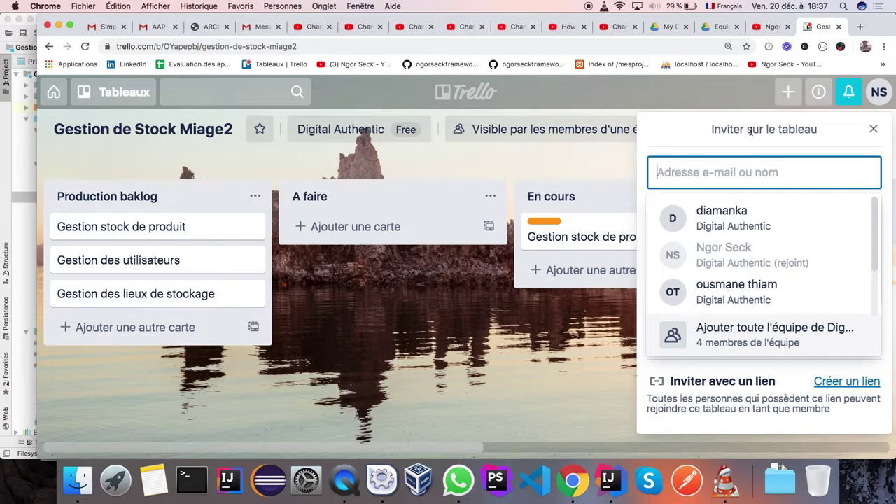
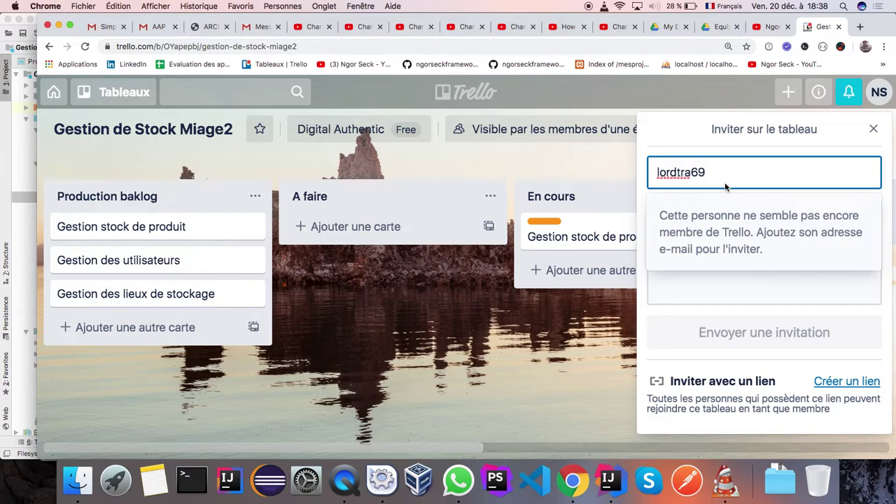
Enter the invitee's Gmail address in the Inviter field, using the Américain keyboard layout, and select the matching account
left_click(716, 5)
left_click(732, 18)
type("@gmail")
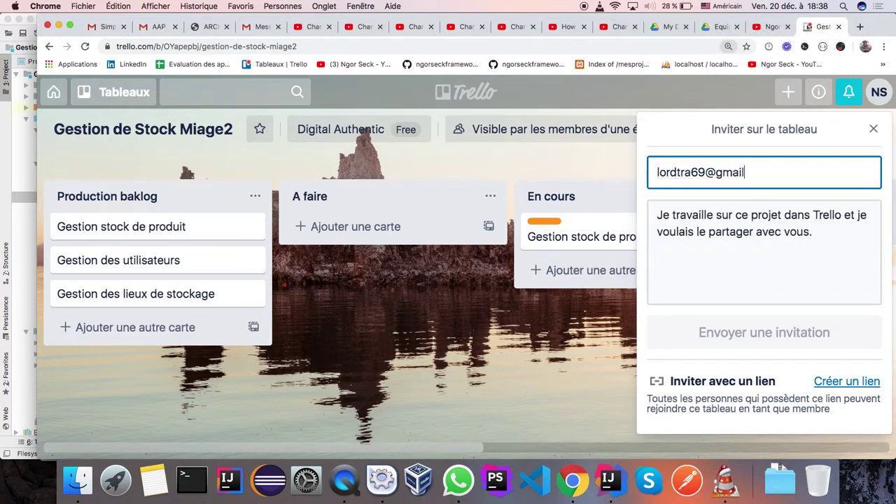
type(".com")
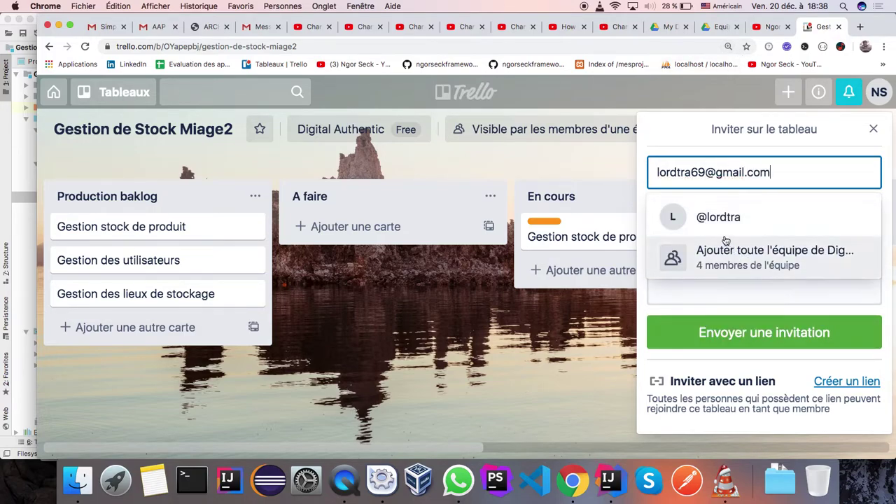
key("Return")
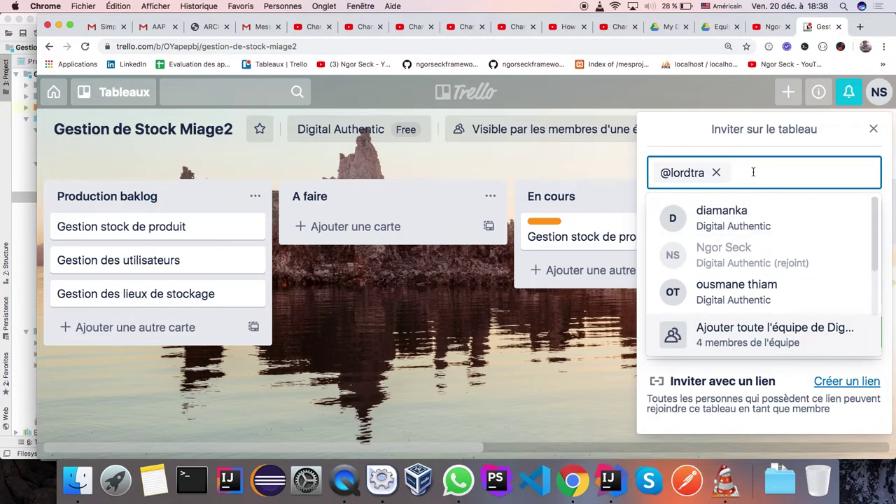
Send the board invitation and check the new member's details
key("Escape")
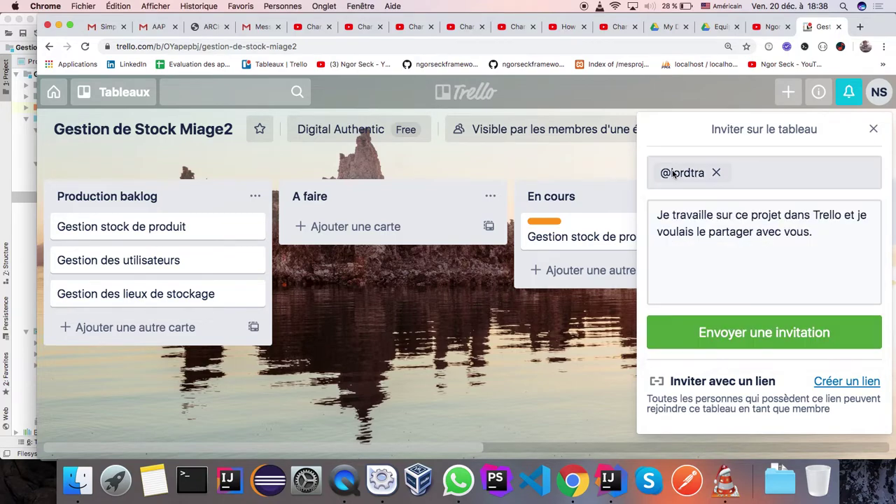
left_click(720, 335)
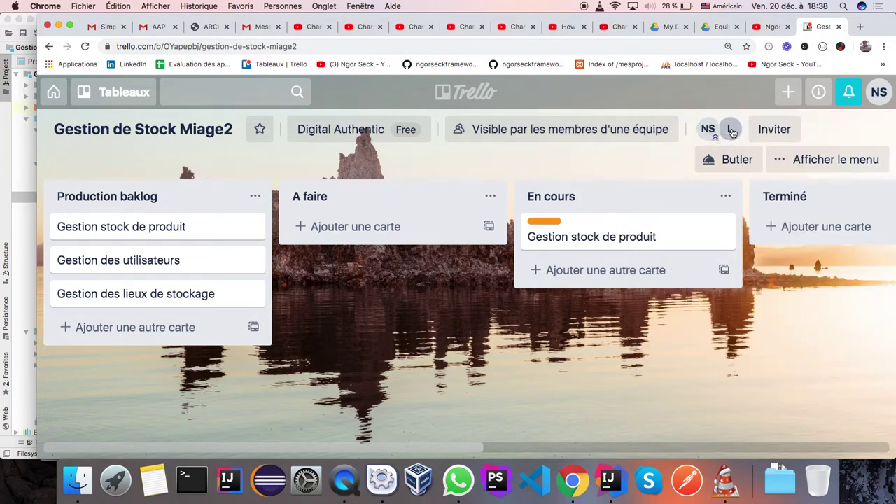
left_click(732, 131)
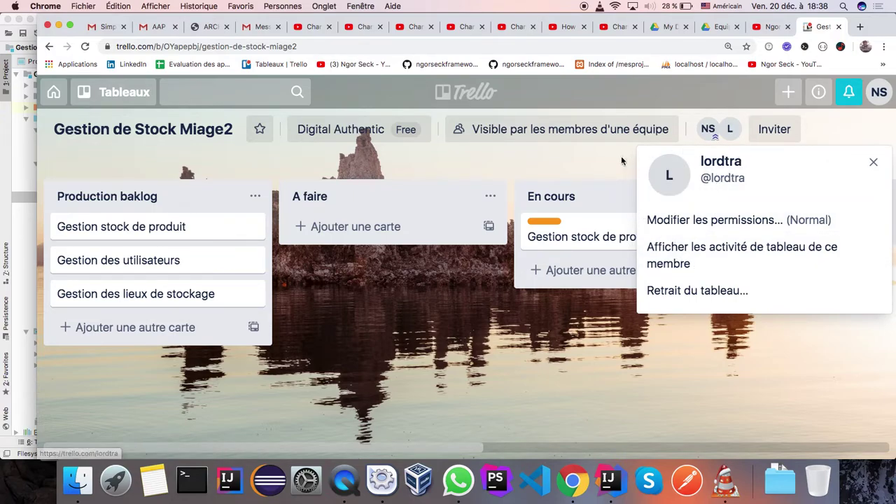
left_click(610, 163)
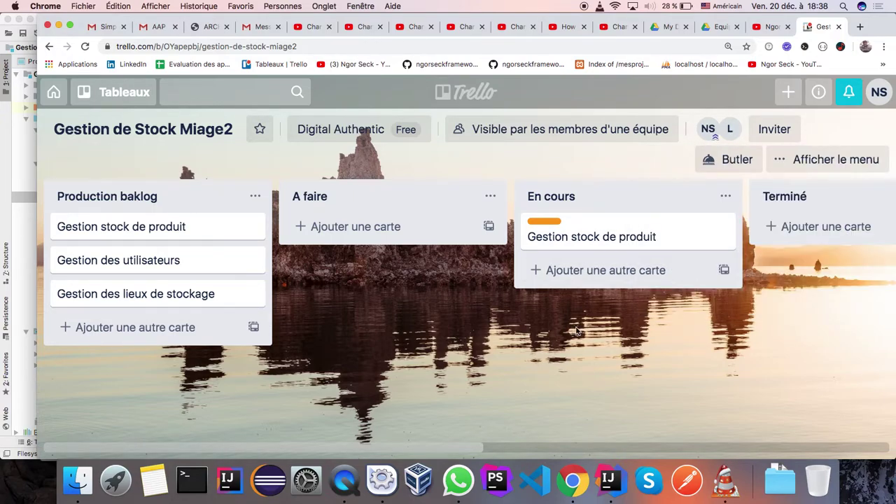